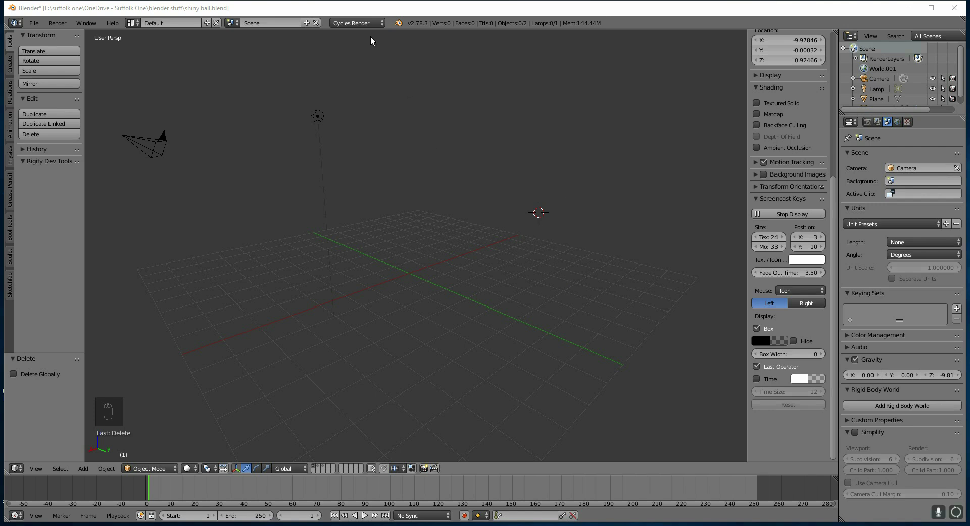
Keep Cycles as the render engine and add a UV sphere
left_click(359, 23)
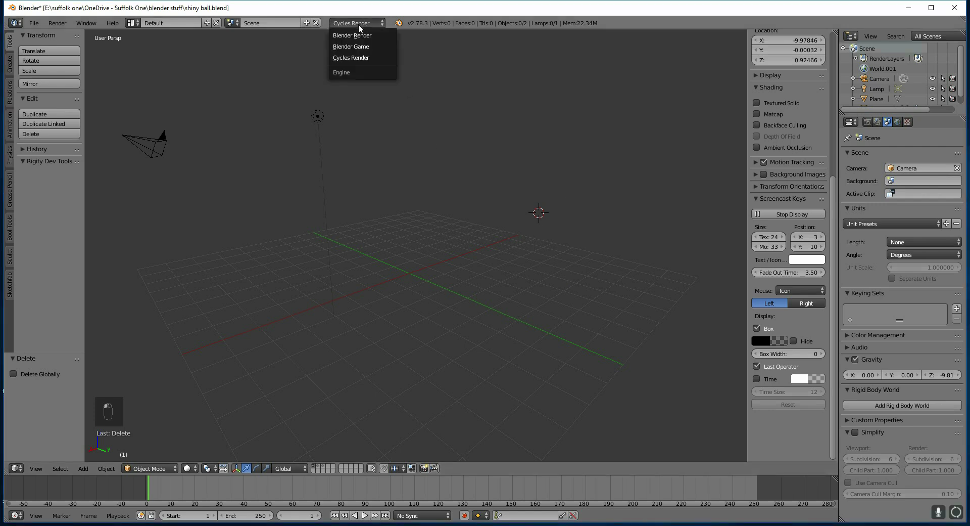
left_click(361, 58)
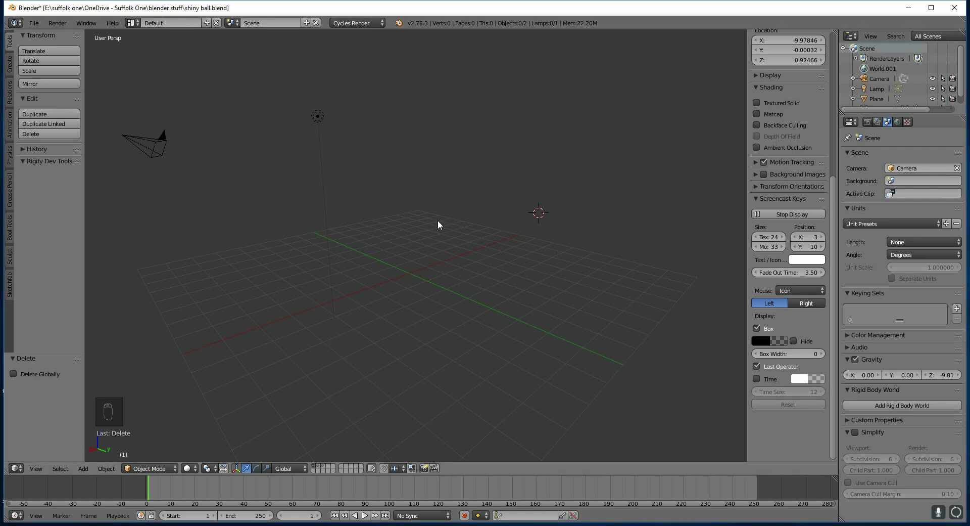
key("shift+a")
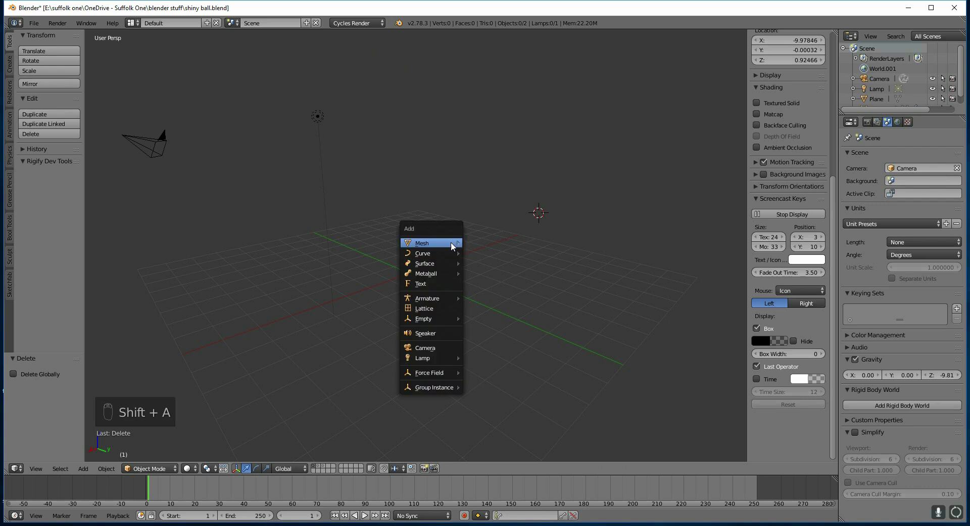
mouse_move(453, 245)
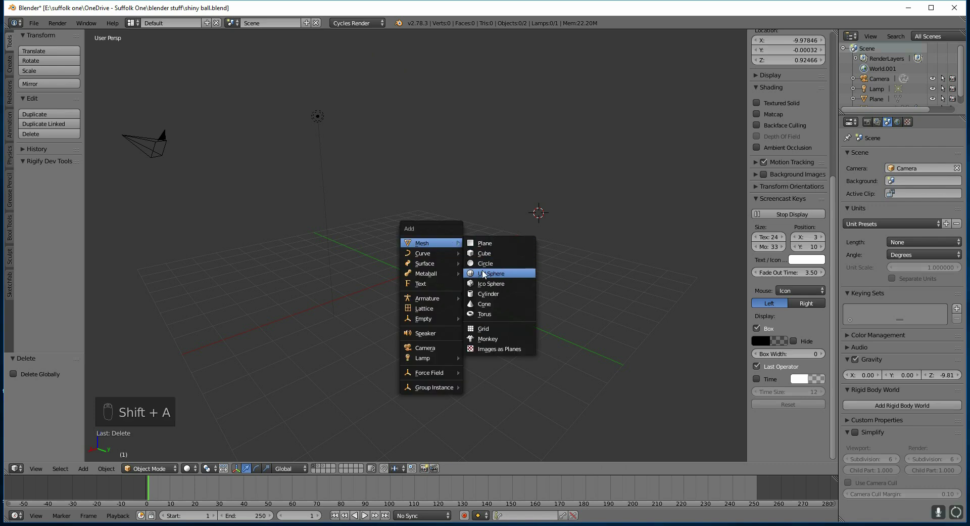
left_click(483, 274)
Place the sphere at location X 0, Y 0, Z 1
scroll(826, 171, "up", 10)
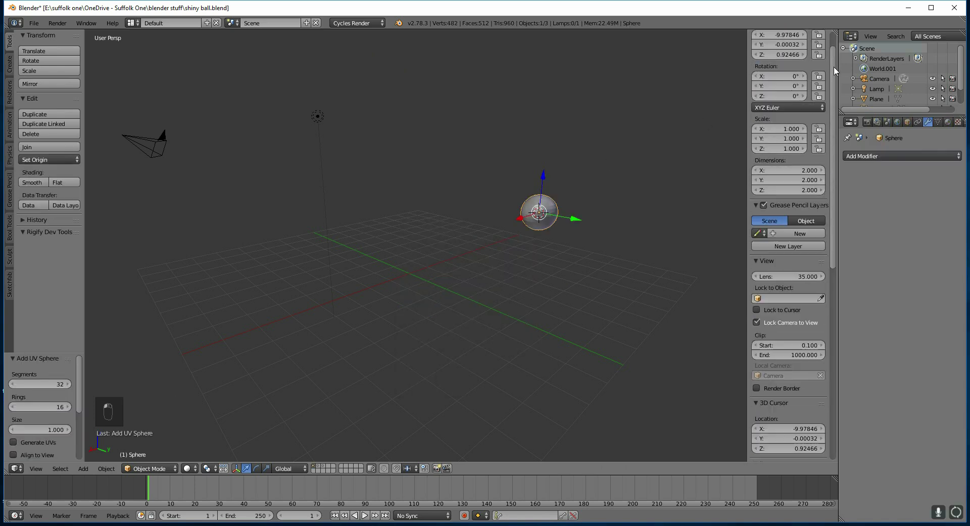
left_click_drag(788, 81, 788, 60)
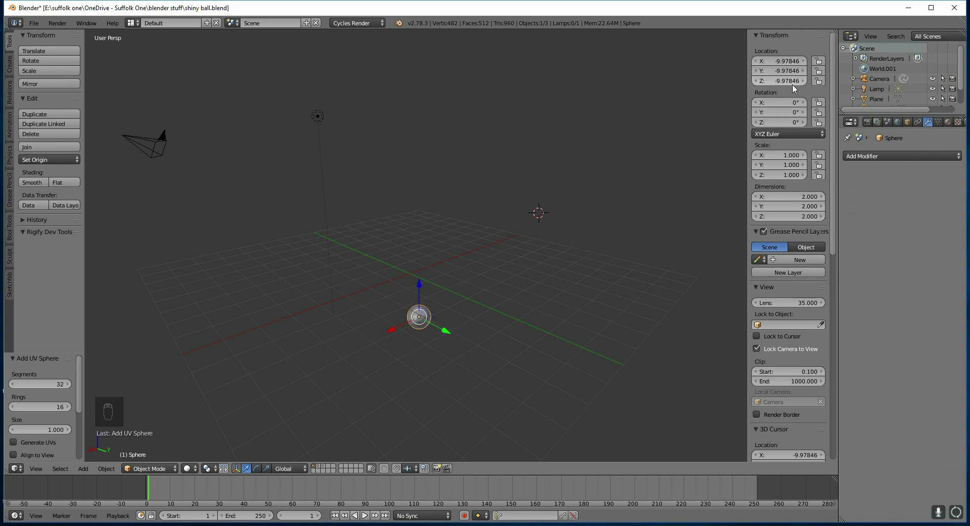
type("0")
key("Return")
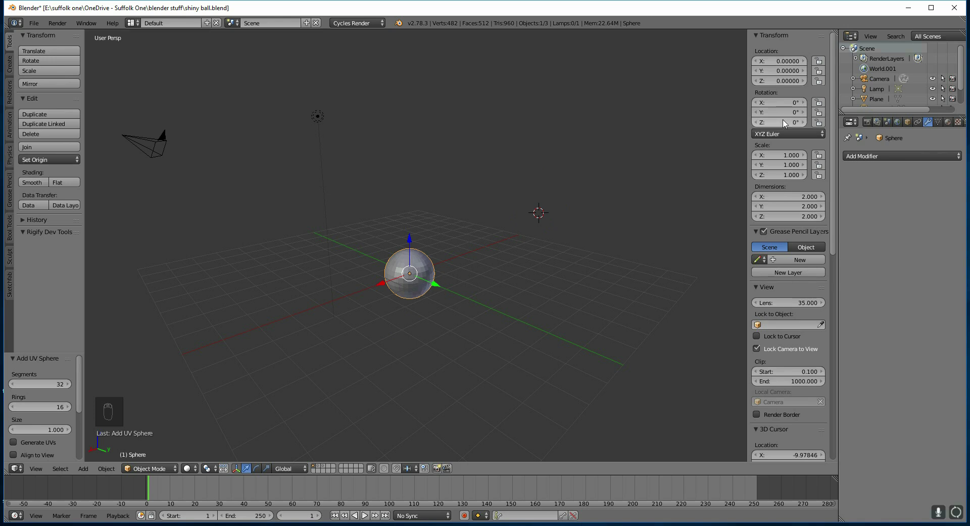
left_click(779, 81)
type("1")
key("Return")
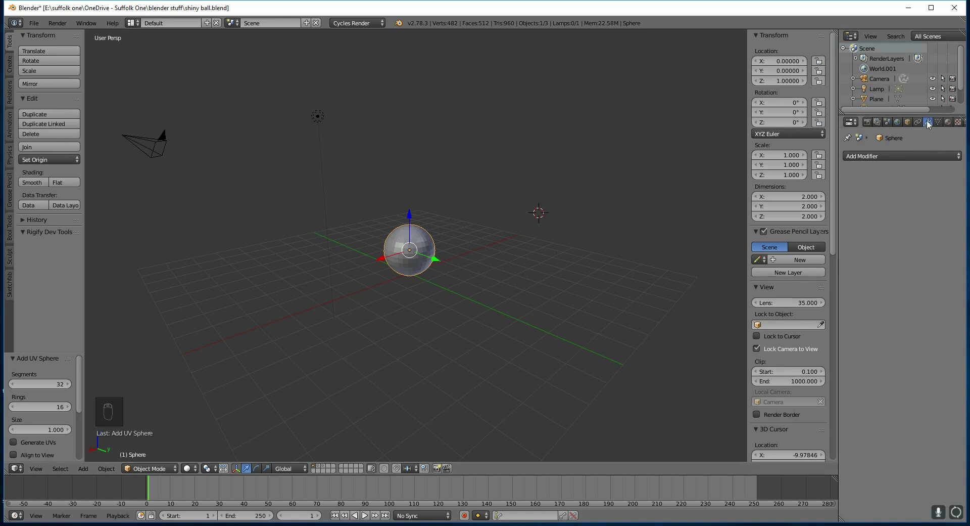
Add a Subdivision Surface modifier at viewport level 2 and shade the sphere smooth
left_click(904, 153)
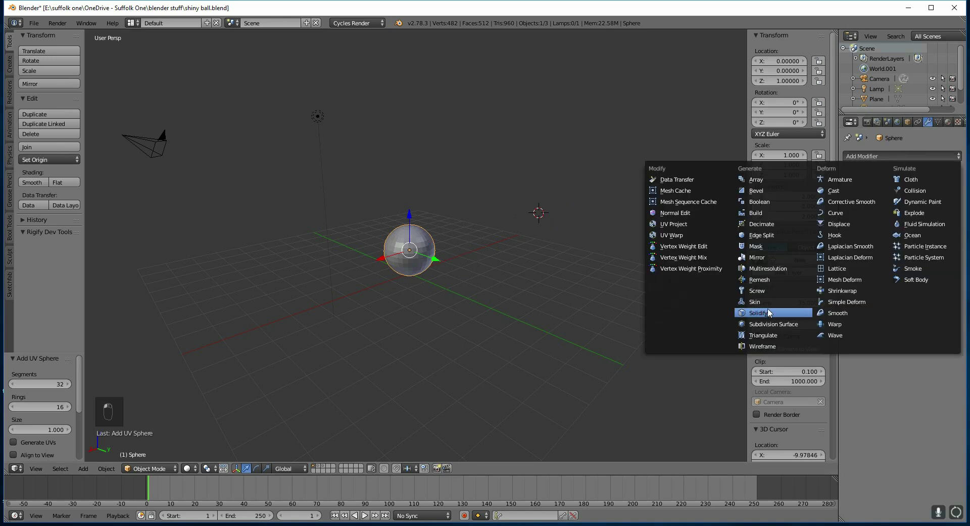
left_click(768, 323)
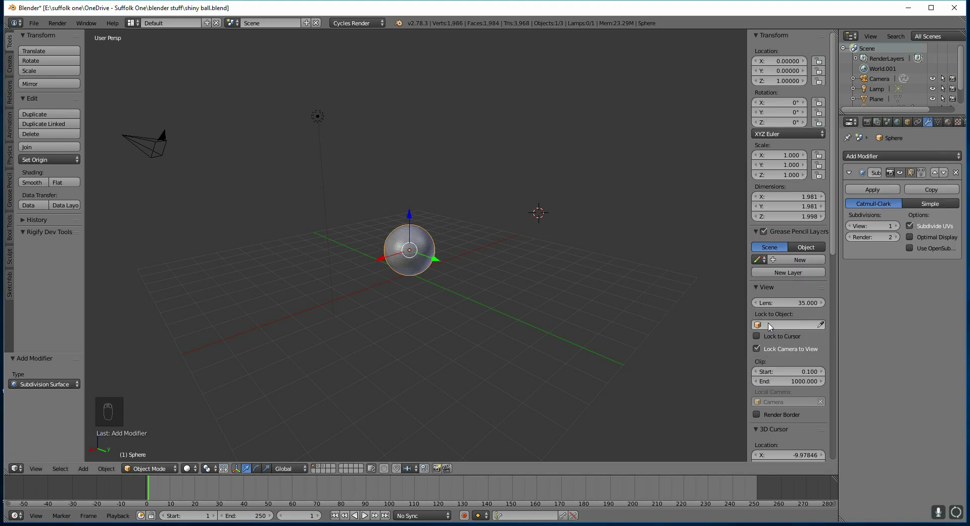
left_click(897, 226)
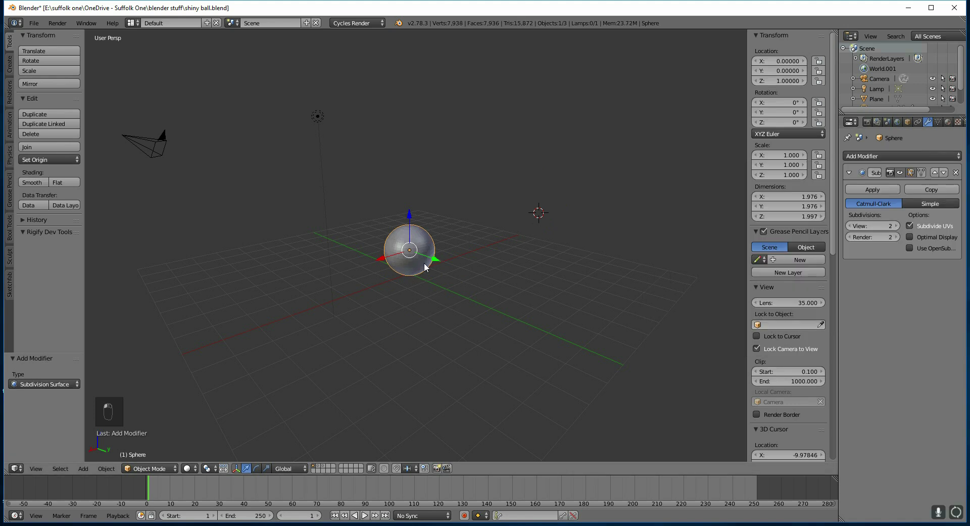
left_click(34, 183)
scroll(437, 253, "up", 3)
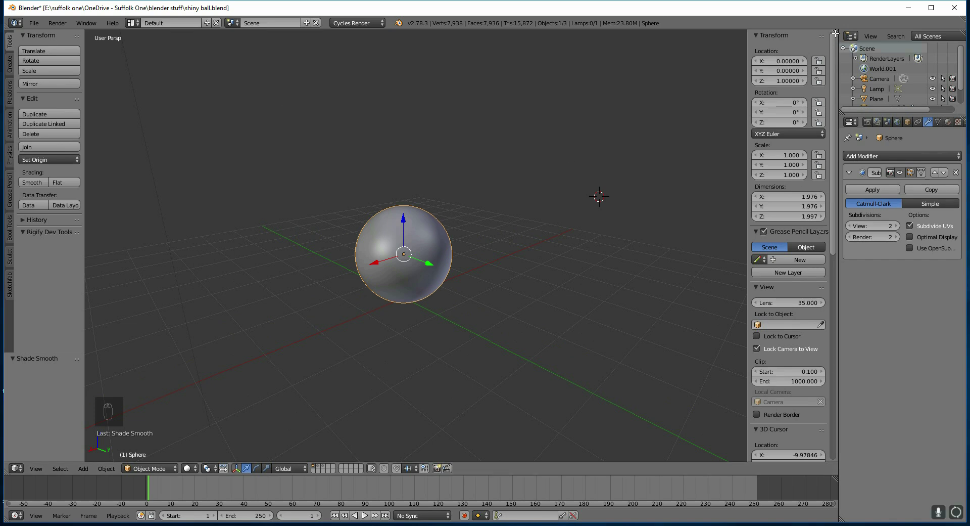
Split the 3D view into upper and lower areas and make the upper one a Node Editor
left_click_drag(833, 31, 834, 235)
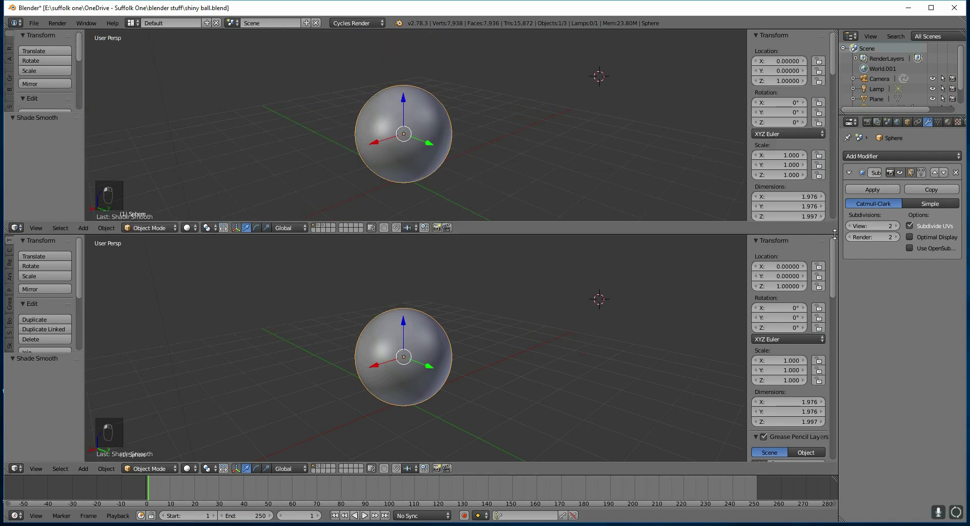
left_click(17, 227)
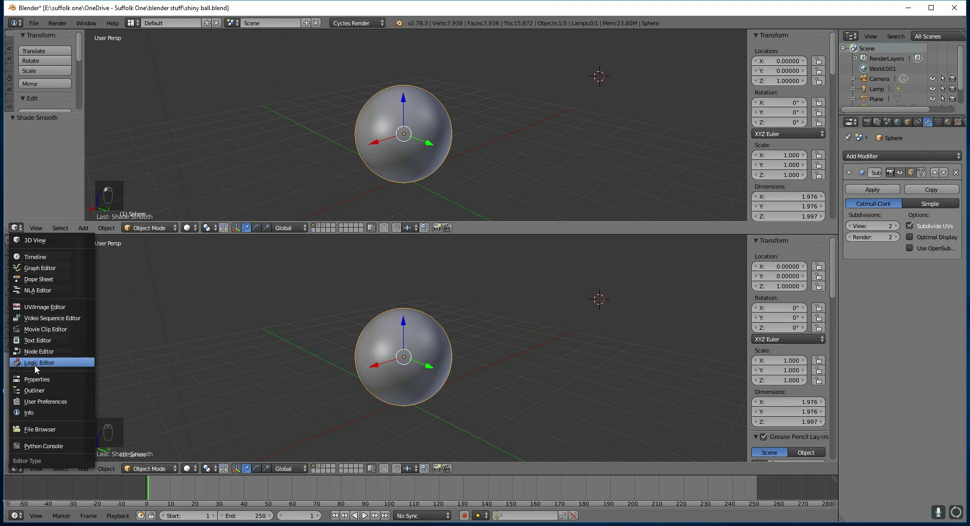
left_click(32, 351)
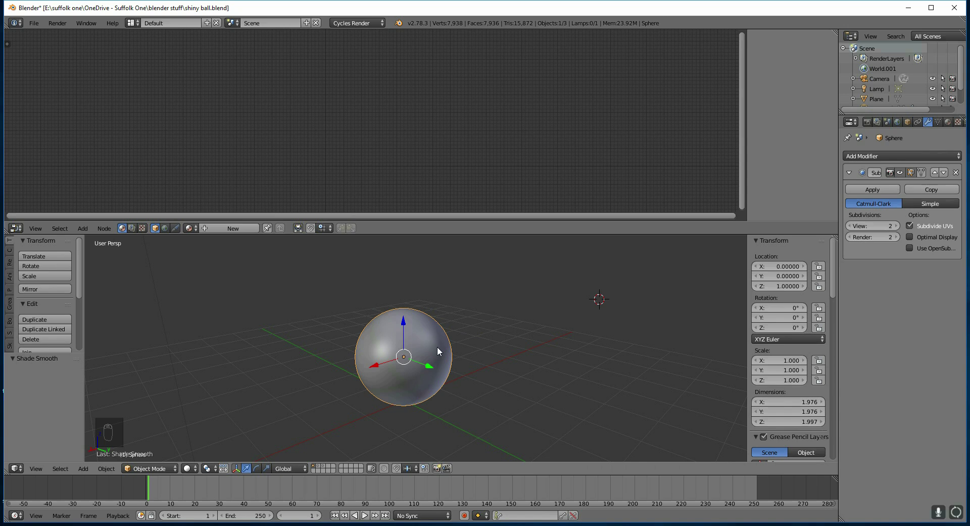
Create a new material for the sphere and delete its default Diffuse BSDF node
left_click(233, 228)
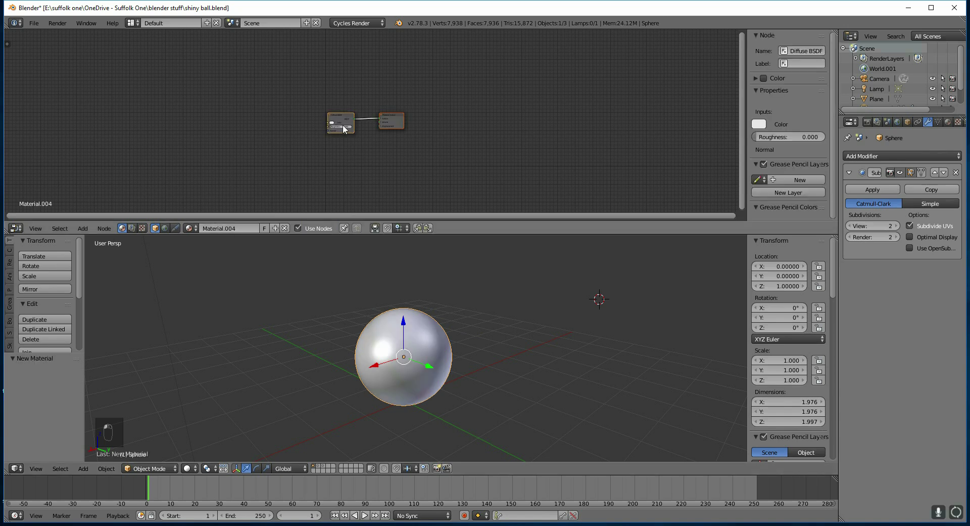
scroll(350, 135, "up", 6)
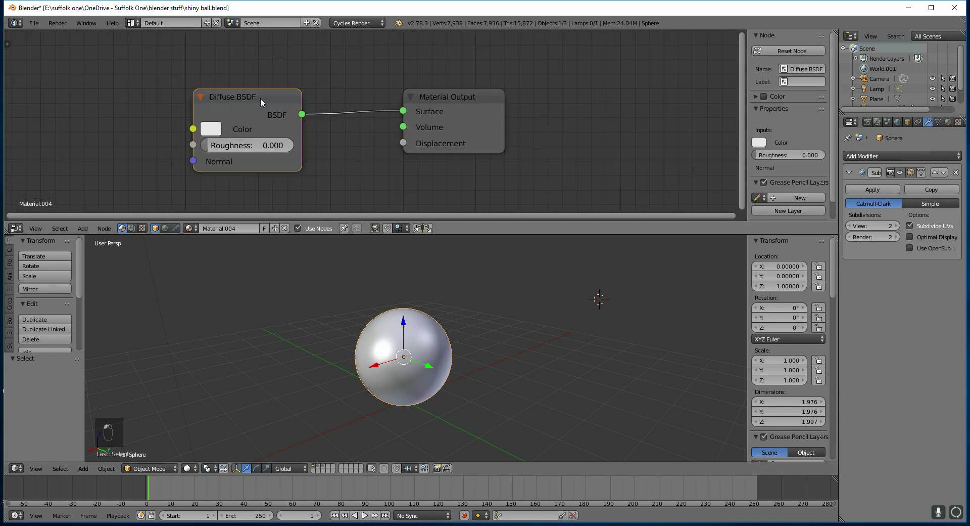
key("Delete")
Add a Glossy BSDF node, connect it to the material Surface, and set roughness to 0
key("shift+a")
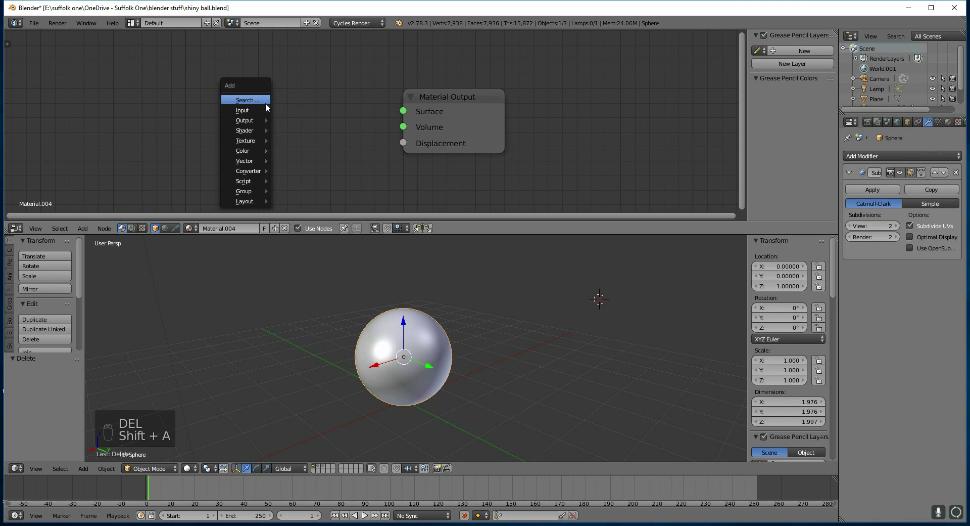
mouse_move(263, 131)
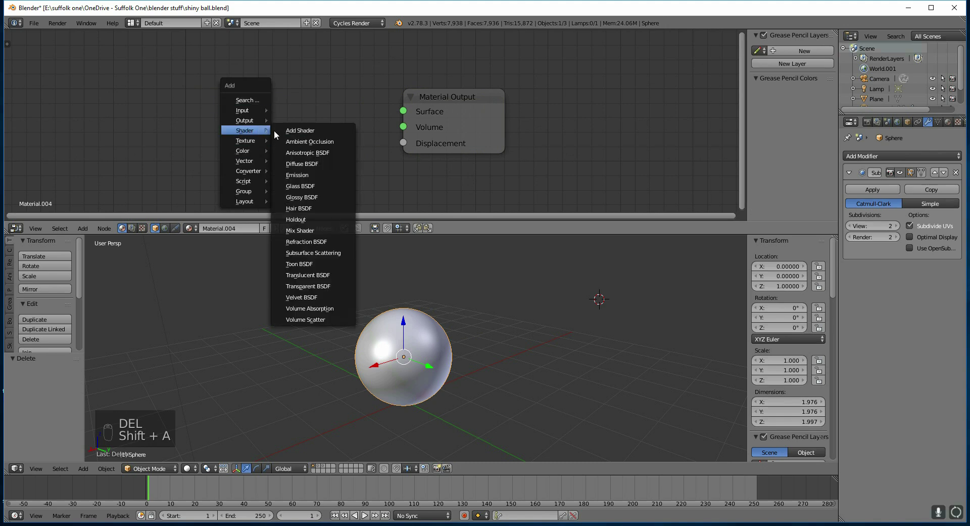
left_click(315, 201)
left_click(200, 54)
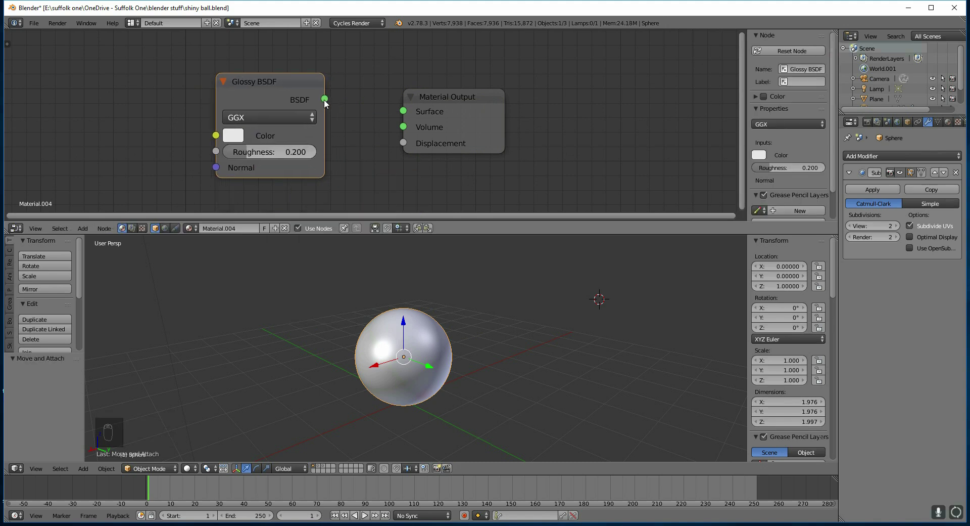
left_click_drag(325, 99, 404, 111)
left_click_drag(246, 153, 218, 153)
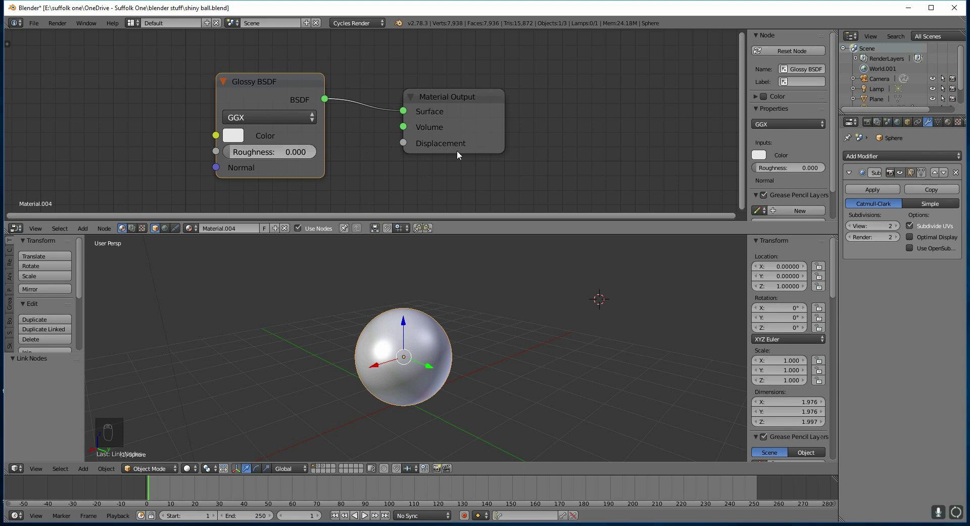
key("shift+z")
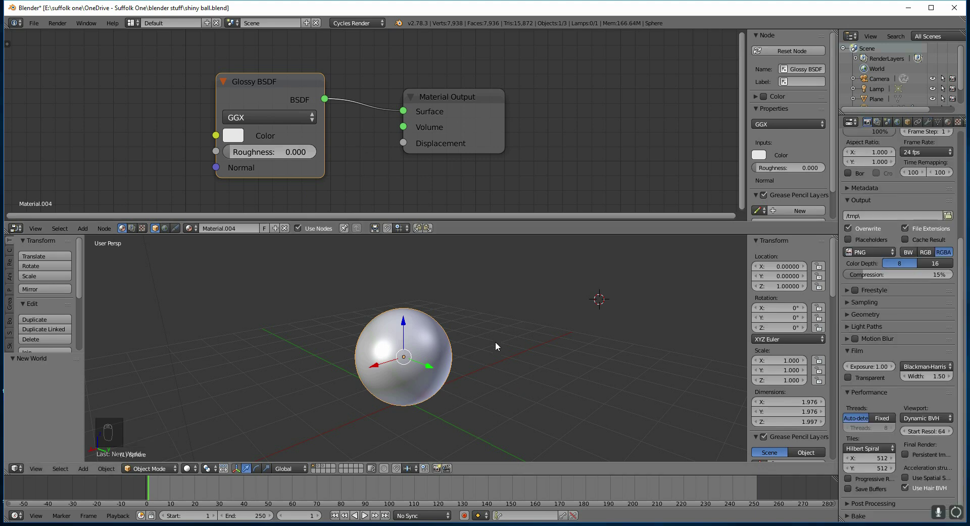
key("shift+z")
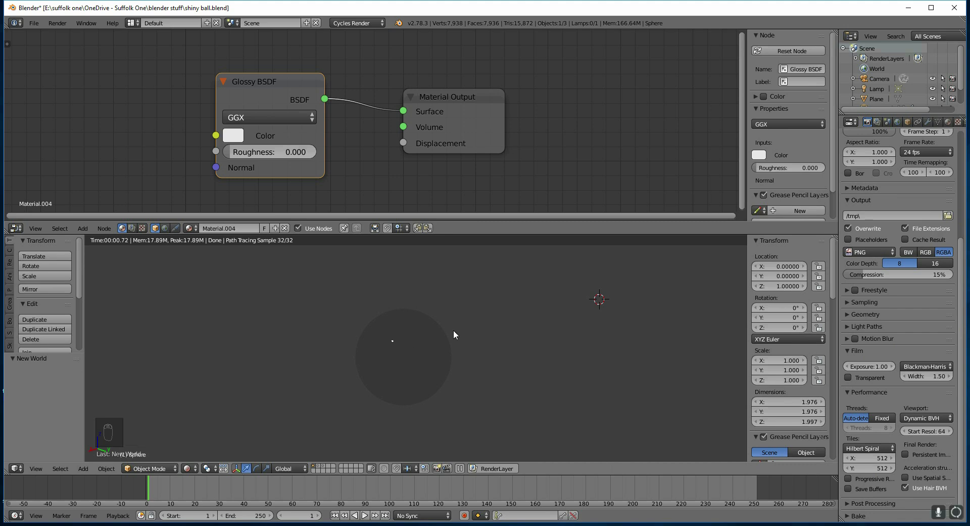
key("shift+z")
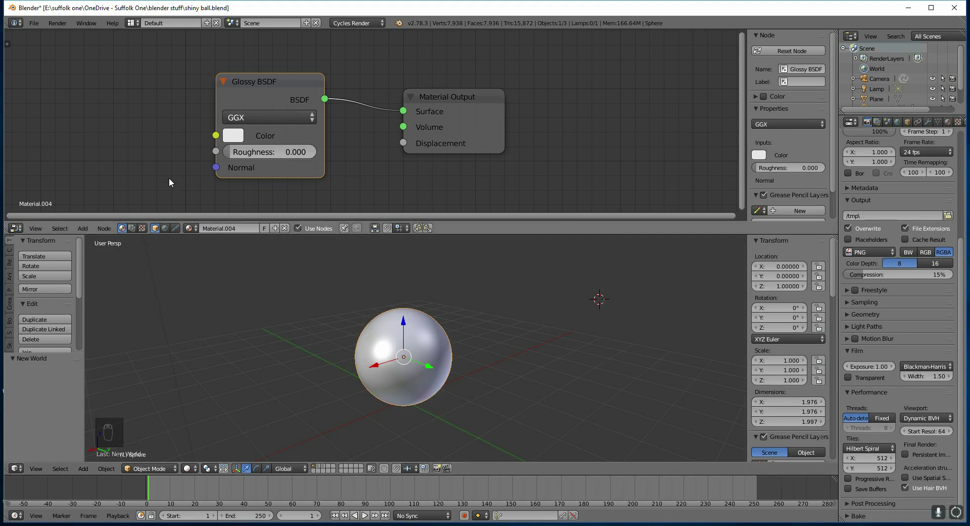
Show the world shader nodes and replace the world with a fresh World.003
left_click(165, 228)
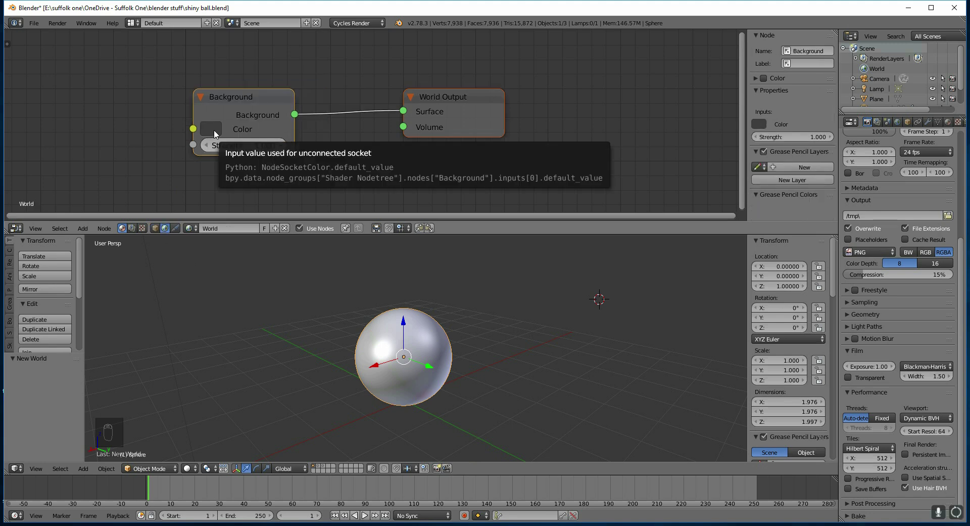
left_click(285, 228)
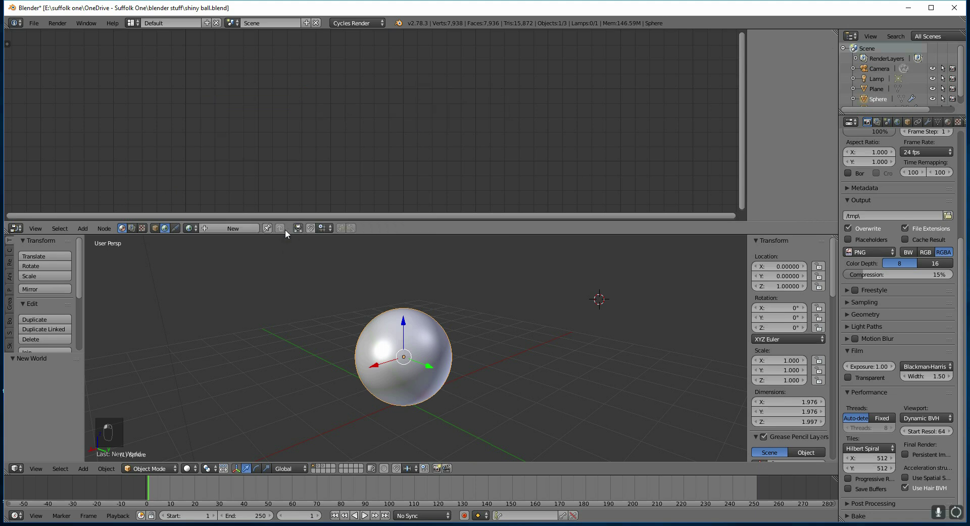
left_click(233, 228)
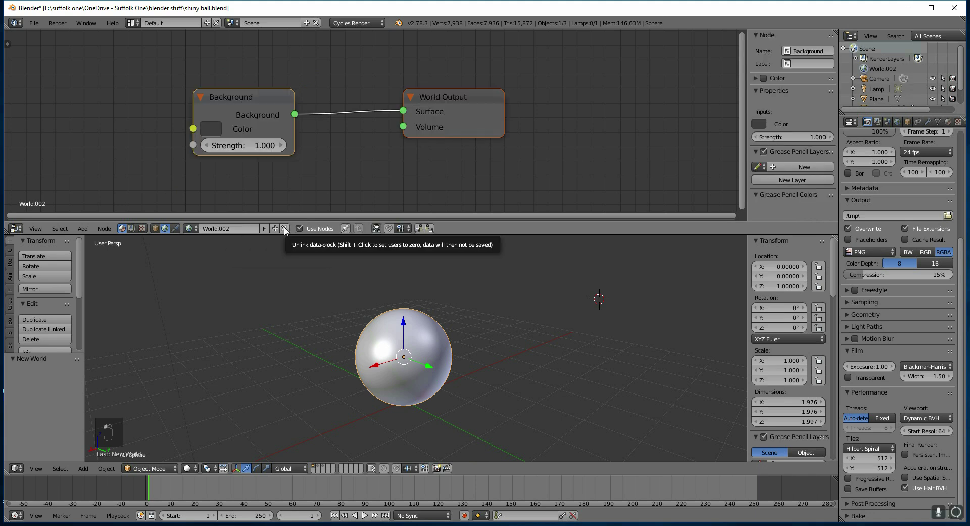
left_click(285, 228)
left_click(229, 228)
Add an Environment Texture node left of the Background node, then switch to the HDRI Labs results
left_click_drag(260, 103, 414, 99)
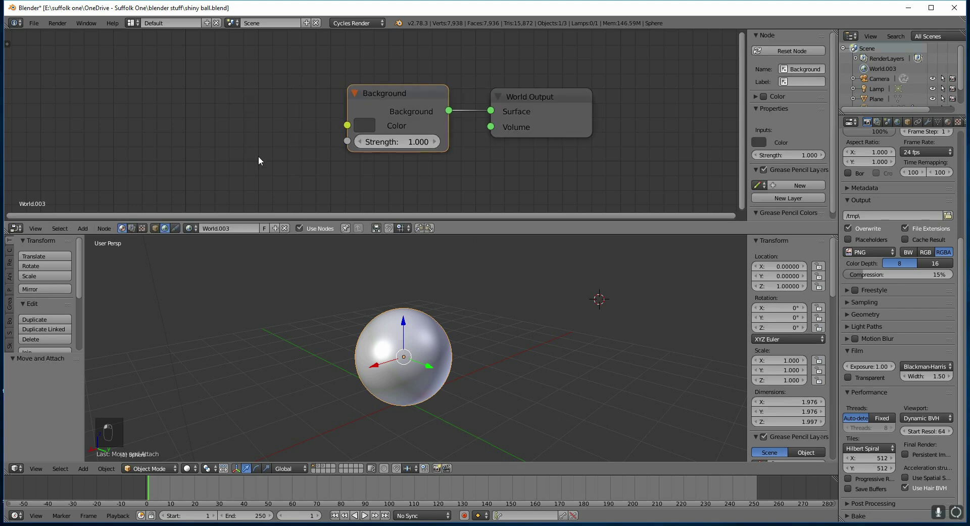
key("shift+a")
mouse_move(252, 166)
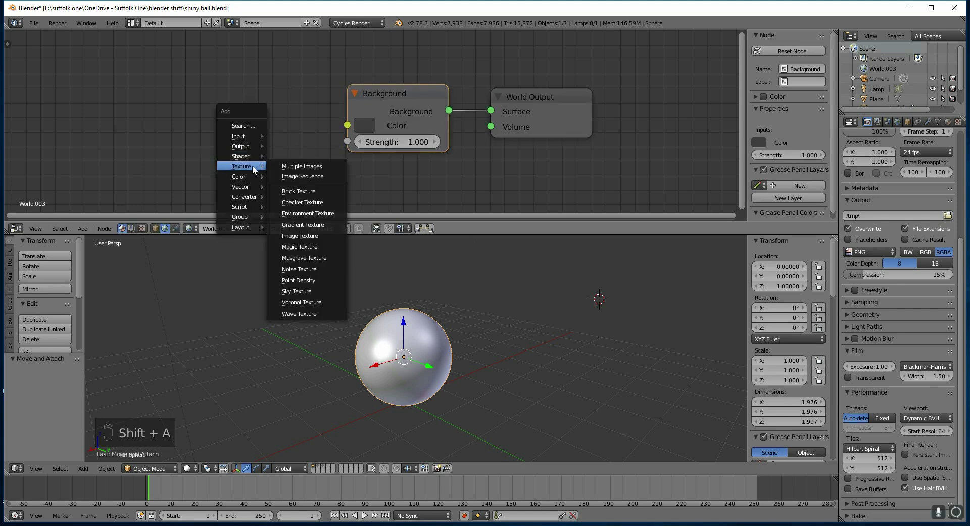
left_click(305, 213)
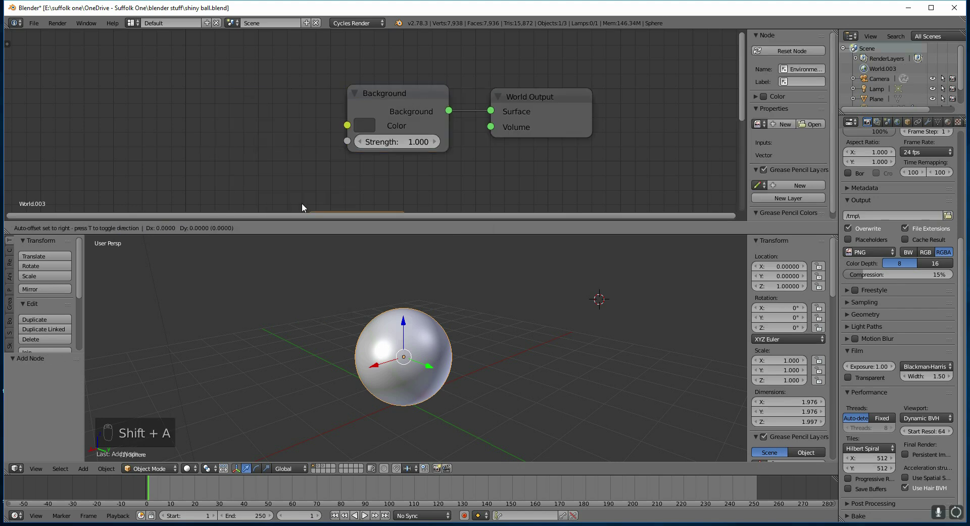
left_click(202, 65)
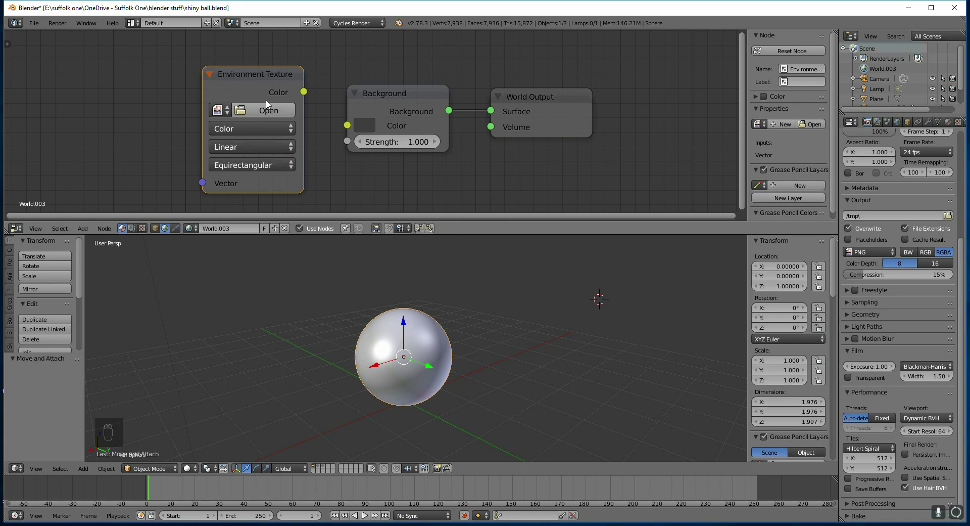
left_click(95, 518)
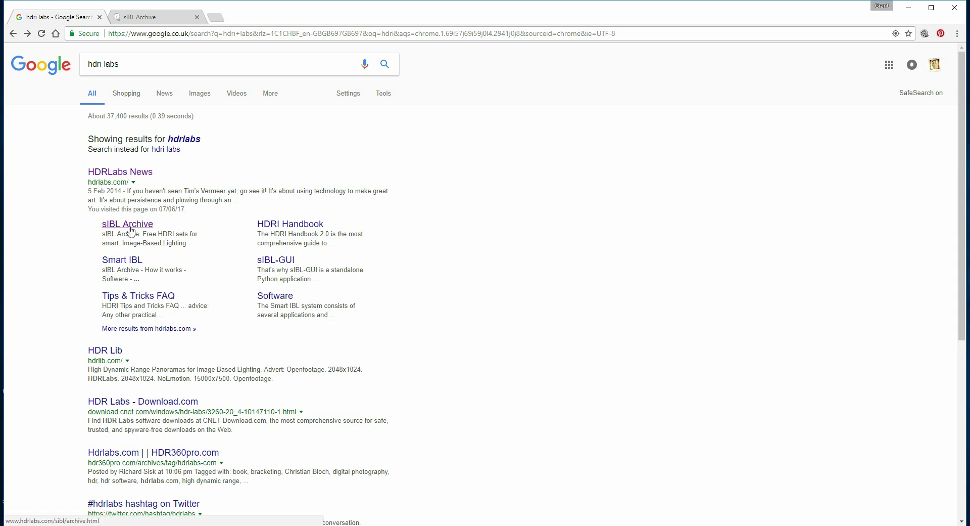
Open the sIBL Archive link, then the downloaded Arches_E_PineTree folder
left_click(151, 18)
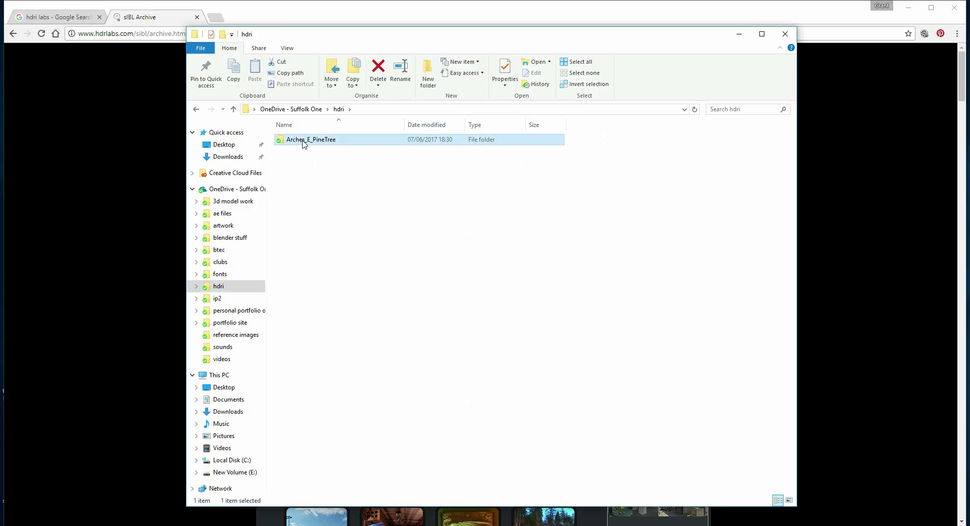
double_click(303, 142)
Open the inner Arches_E_PineTree folder and preview Arches_E_PineTree_8k.jpg
double_click(304, 141)
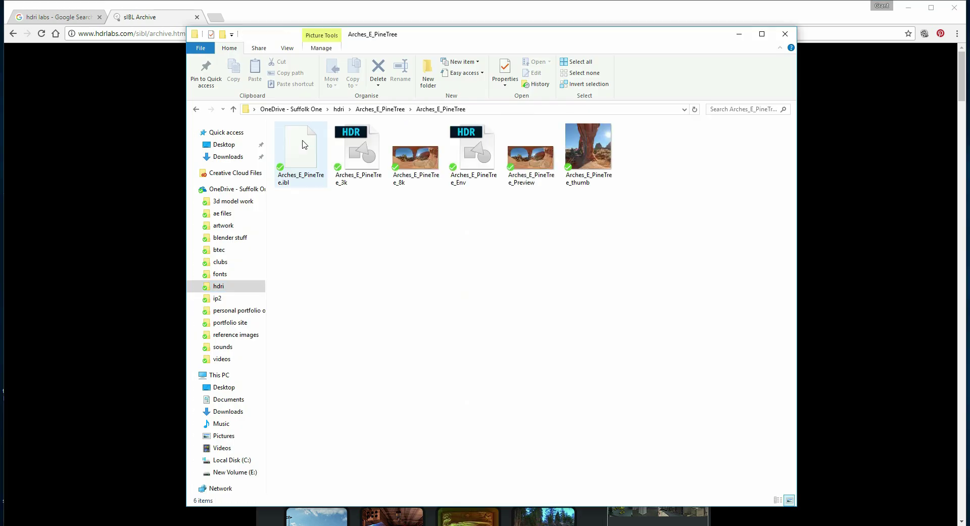
left_click(425, 165)
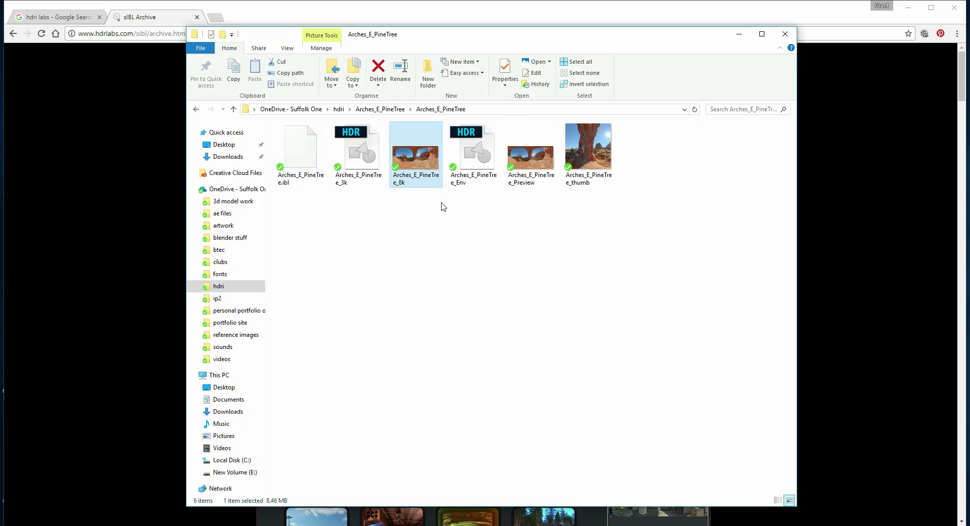
double_click(422, 181)
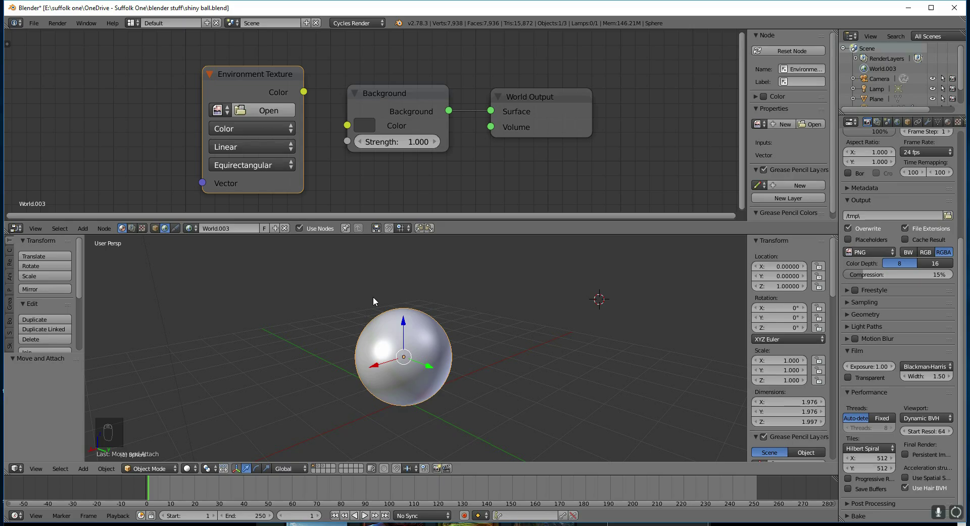
Browse from the Environment Texture node to the Arches_E_PineTree folder and choose Arches_E_PineTree_8k.jpg
left_click(257, 112)
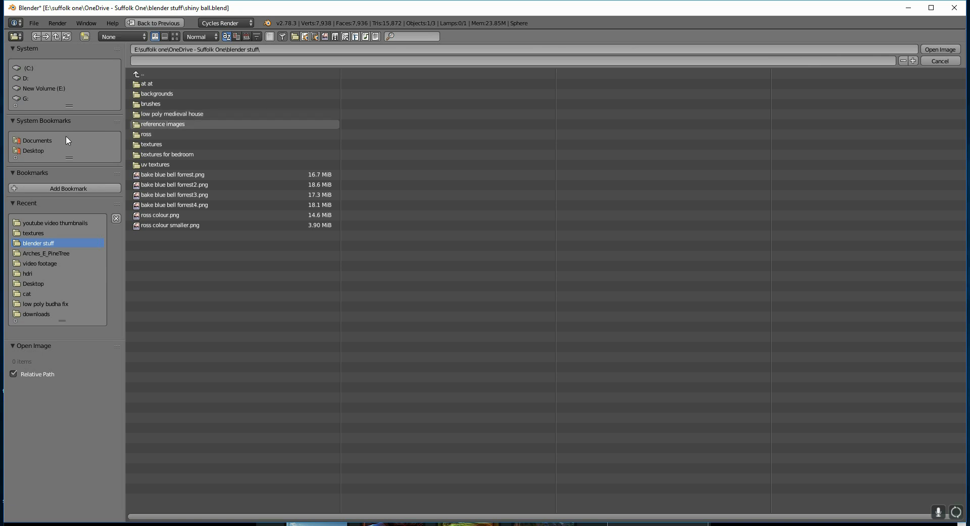
left_click(52, 253)
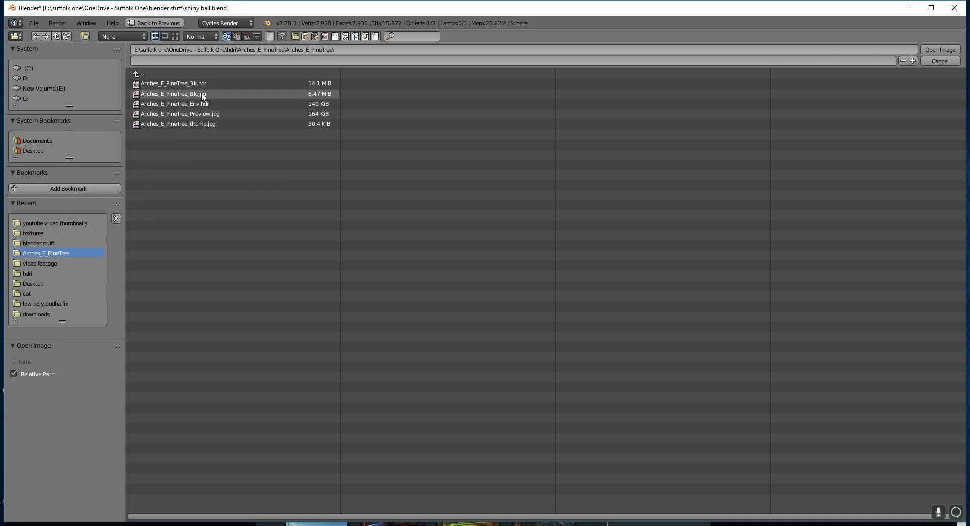
left_click(193, 97)
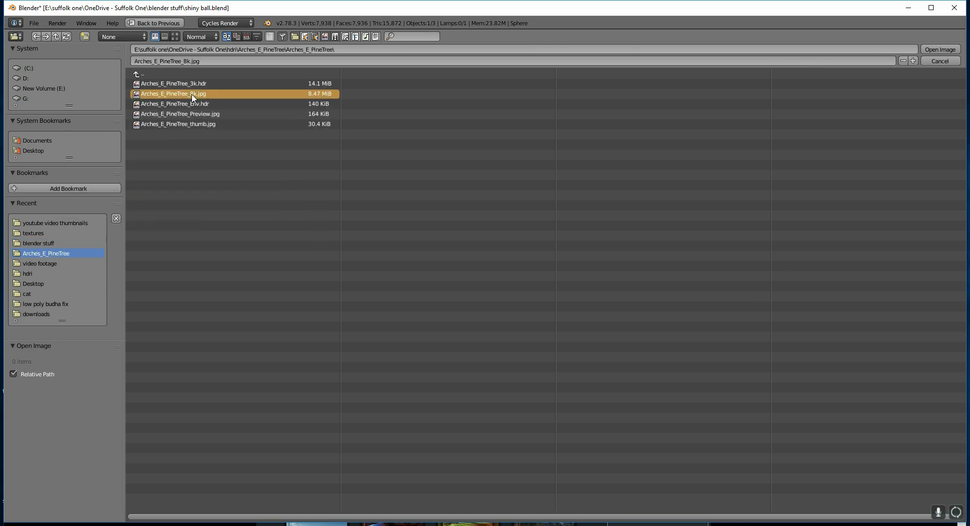
Load the 8k panorama, feed it into the Background colour, and view the rendered chrome sphere
left_click(940, 49)
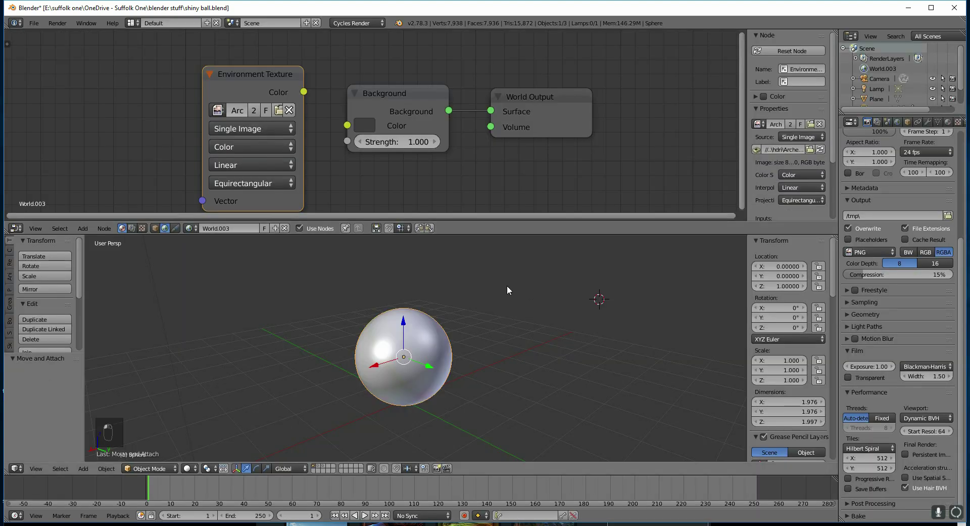
left_click_drag(293, 87, 348, 127)
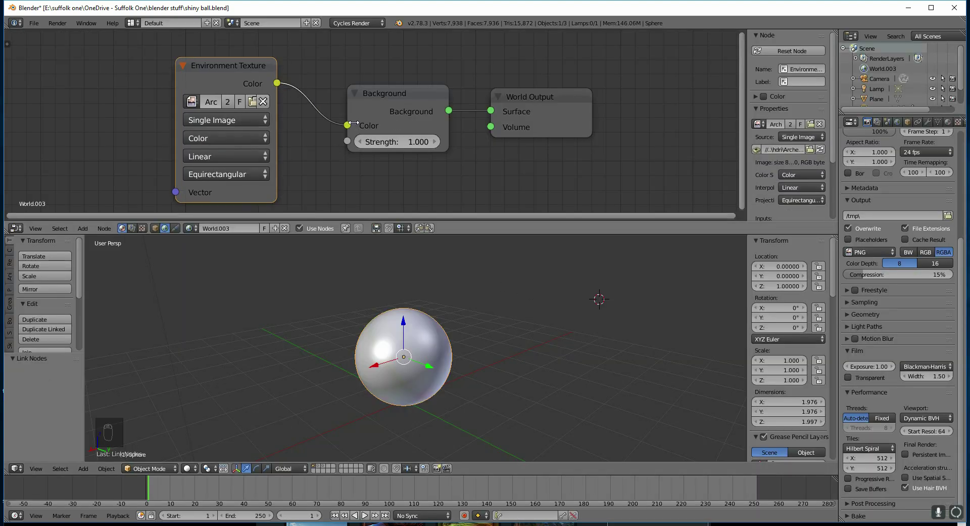
key("shift+z")
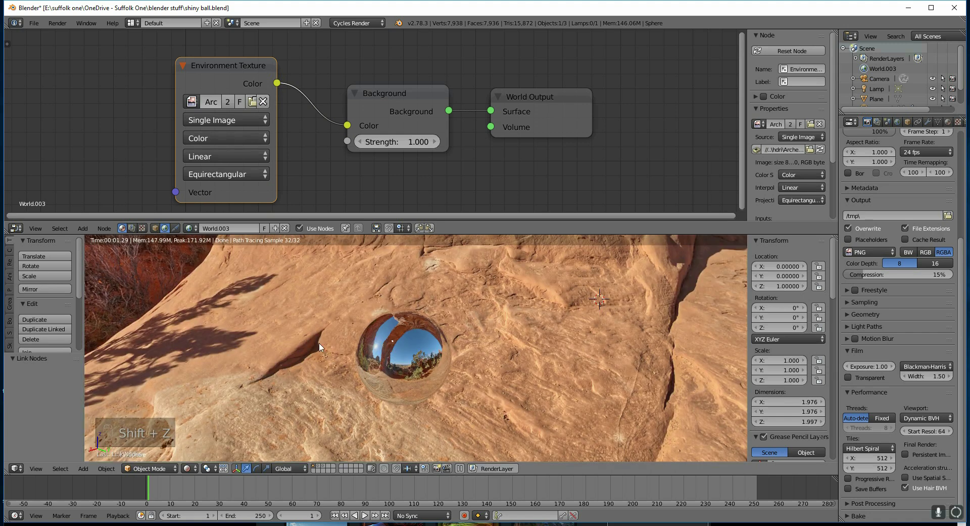
mouse_move(467, 346)
middle_mouse_down()
mouse_move(470, 357)
mouse_move(433, 355)
mouse_move(507, 335)
middle_mouse_up()
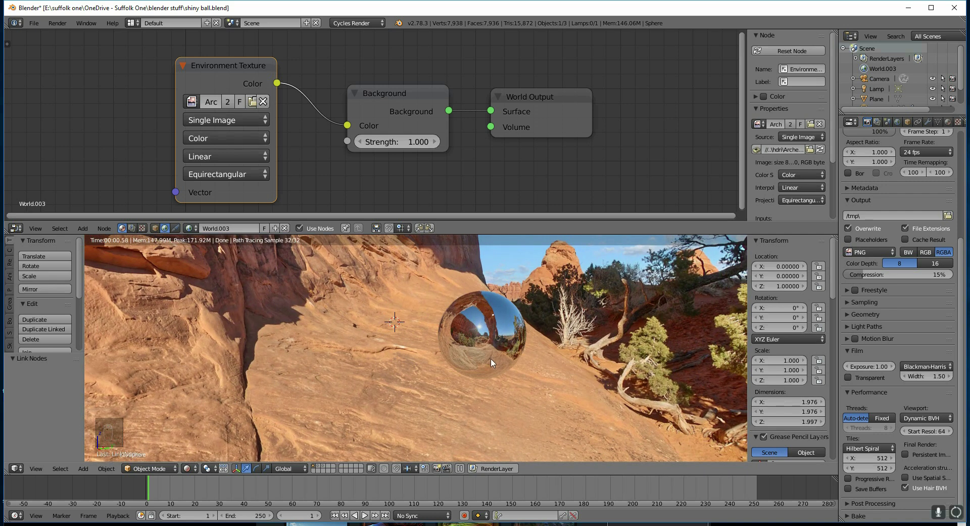
Reveal the second layer, select Suzanne, and display its Material.002 Glossy BSDF nodes
left_click(319, 469)
middle_click_drag(331, 454, 413, 351)
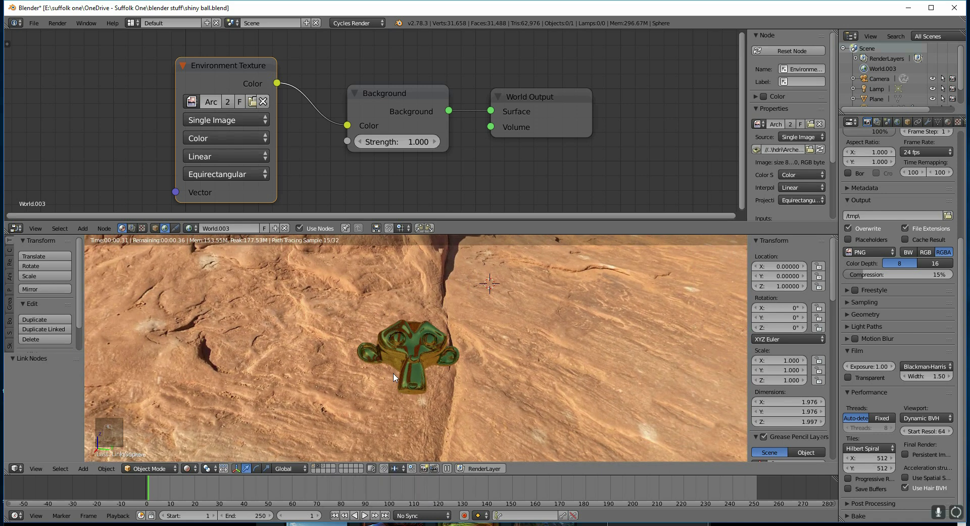
left_click(413, 347)
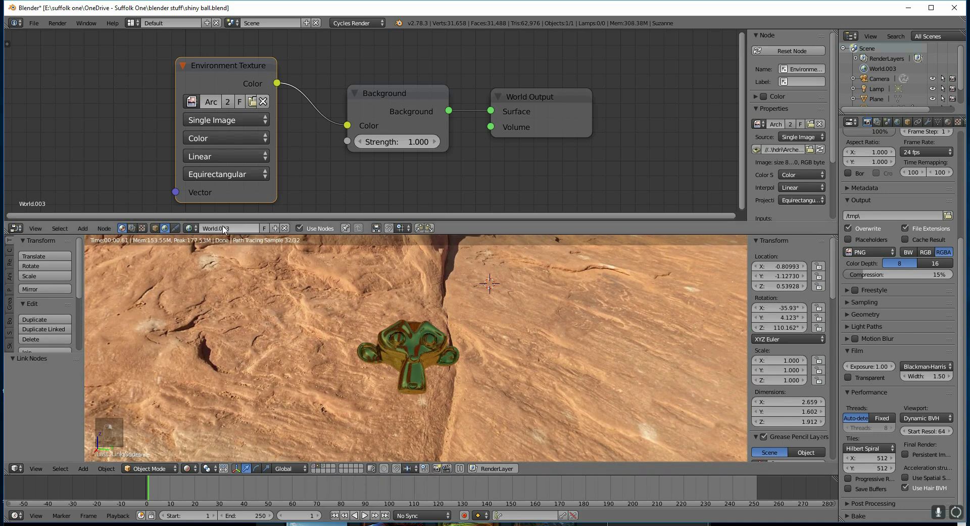
left_click(156, 229)
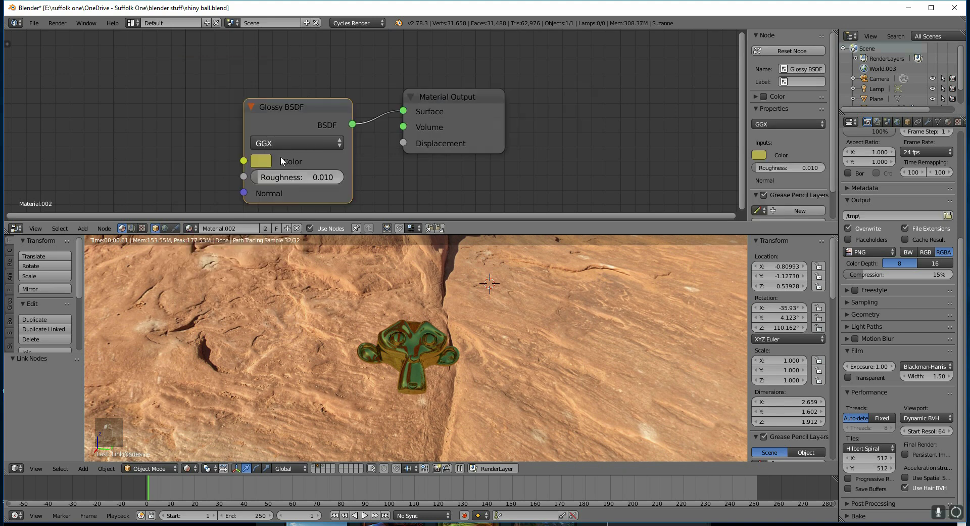
left_click_drag(285, 107, 267, 90)
middle_click_drag(467, 375, 483, 373)
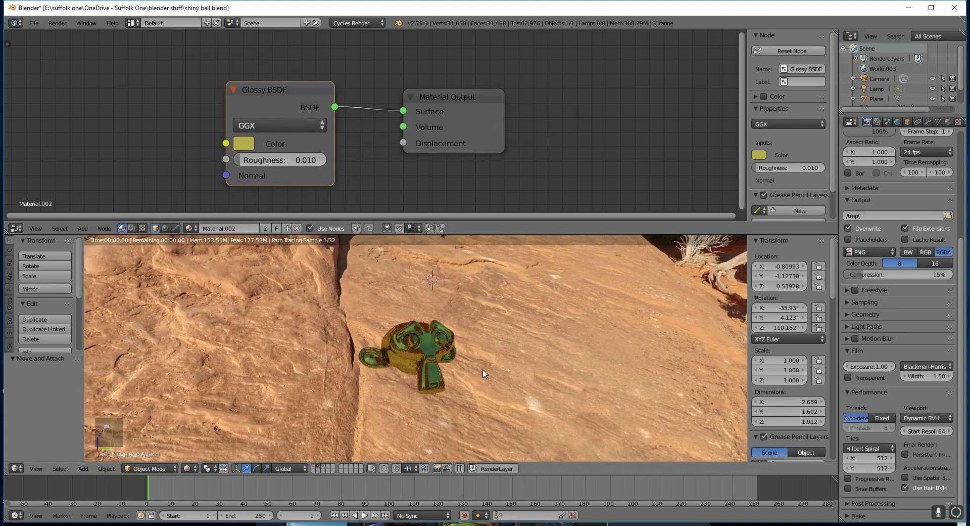
Show the chrome sphere and plane layers alongside Suzanne, then display World.003's HDRI nodes
left_click(319, 466, "shift")
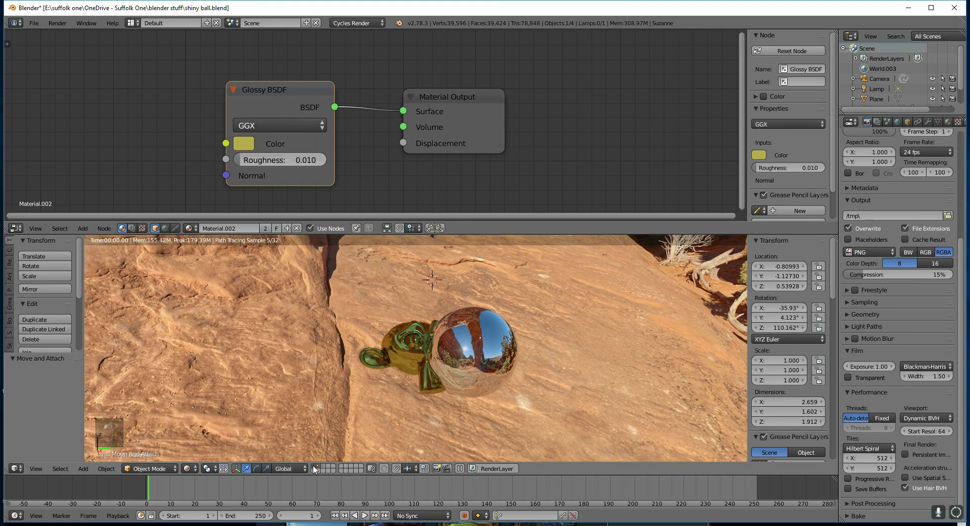
left_click(324, 466, "shift")
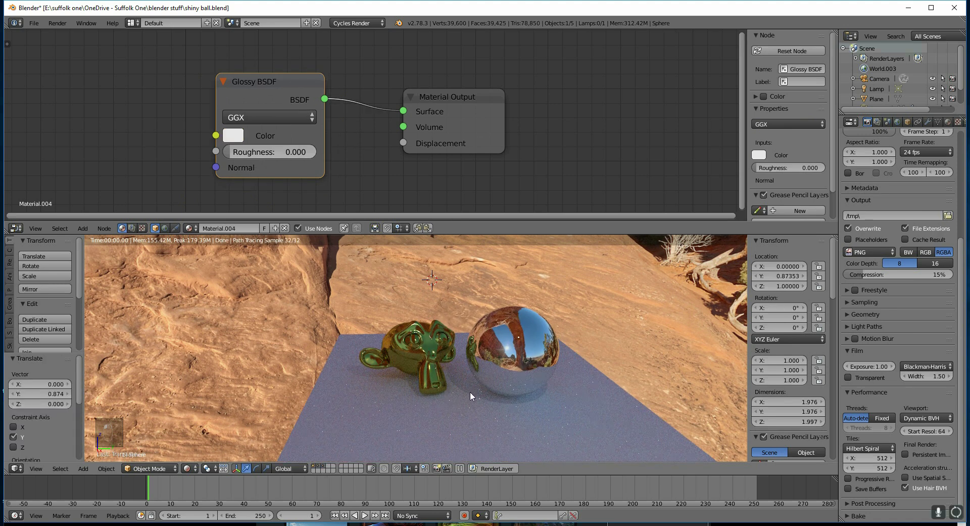
middle_click_drag(470, 388, 501, 389)
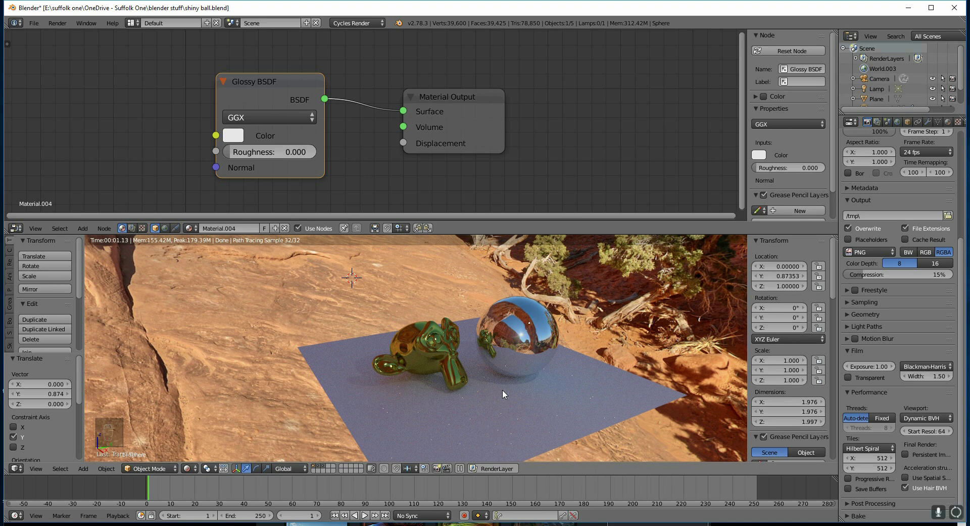
left_click(166, 229)
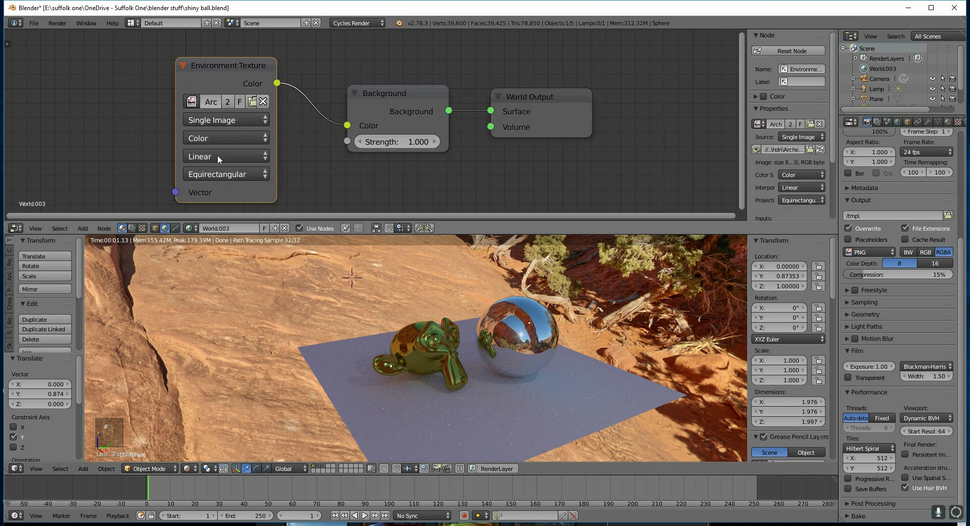